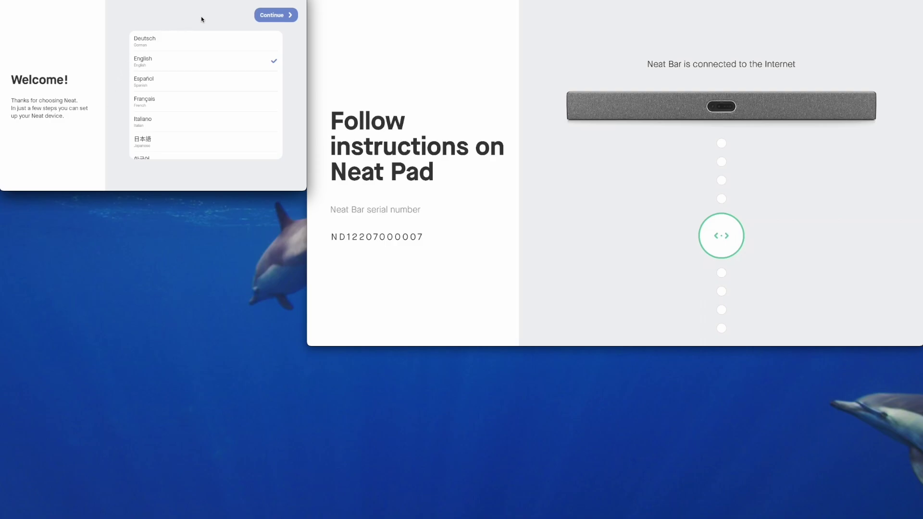
# Keep English as the setup language and move on to the Choose Setup page.
pyautogui.click(266, 16)
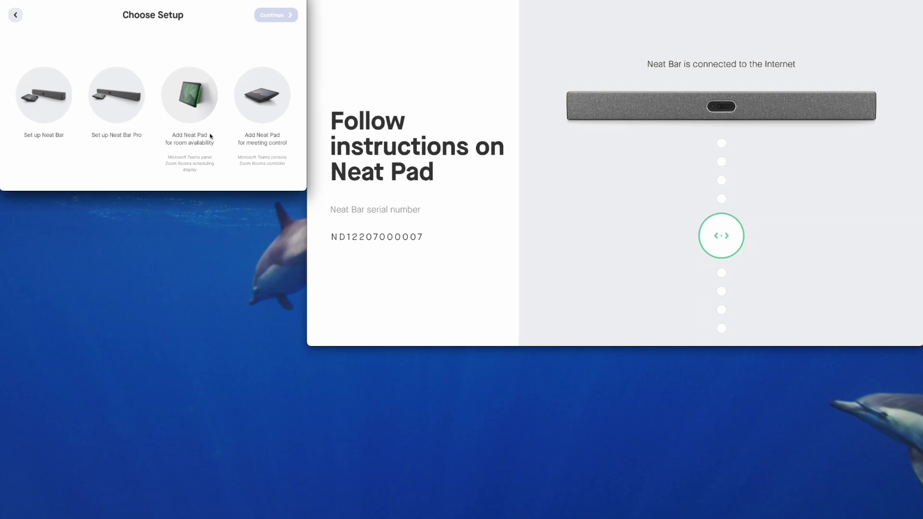
# Choose the Set up Neat Bar Pro option and proceed to the mounting guide.
pyautogui.click(115, 109)
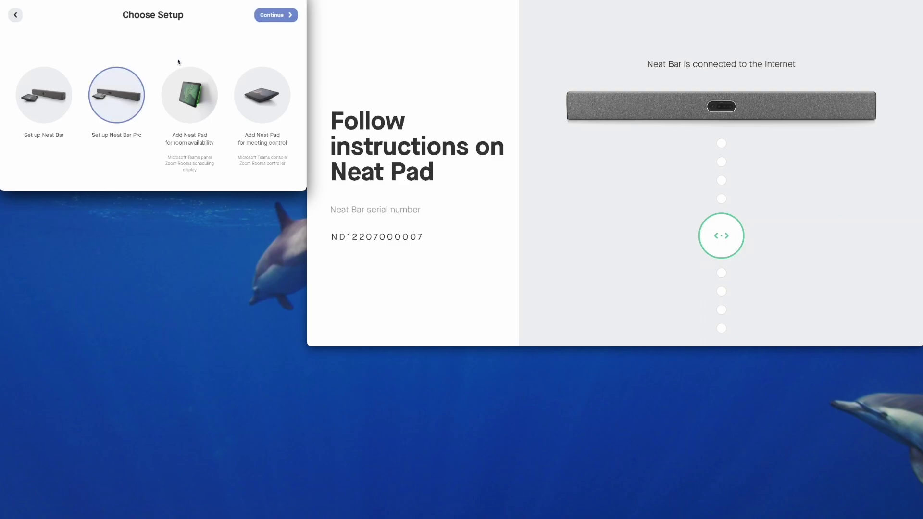
pyautogui.click(272, 16)
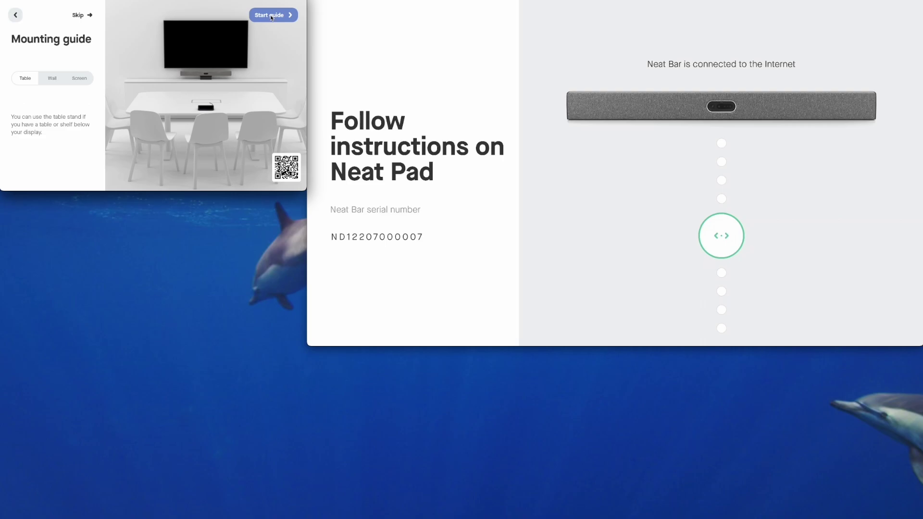
# Preview the Wall > Screen > Below mounting option, then skip the mounting guide.
pyautogui.click(52, 79)
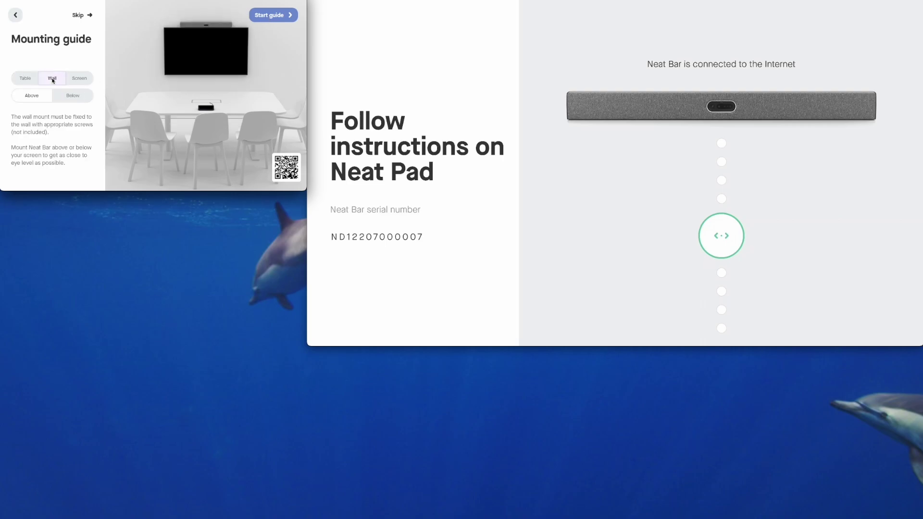
pyautogui.click(80, 78)
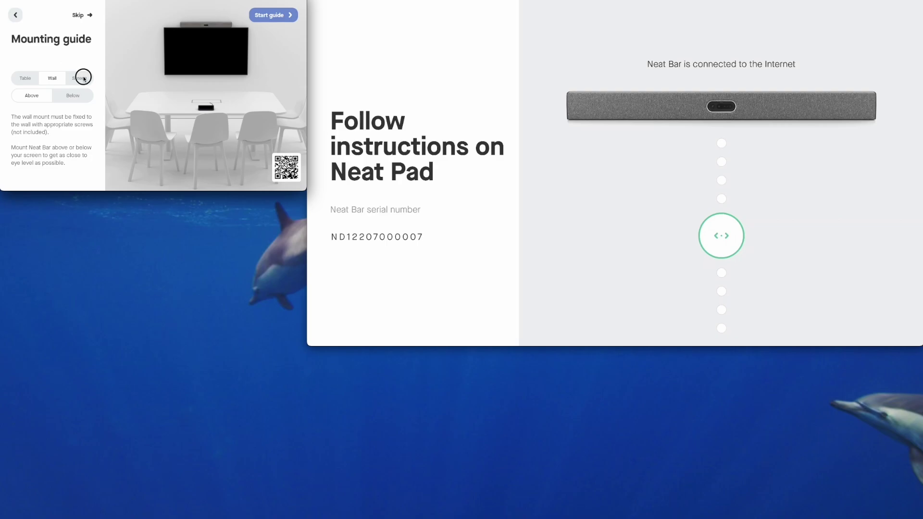
pyautogui.click(70, 99)
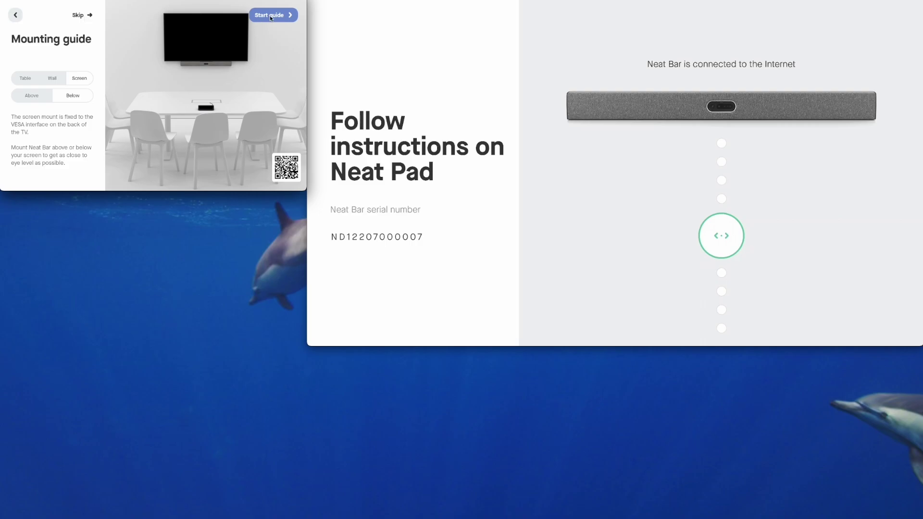
pyautogui.click(80, 16)
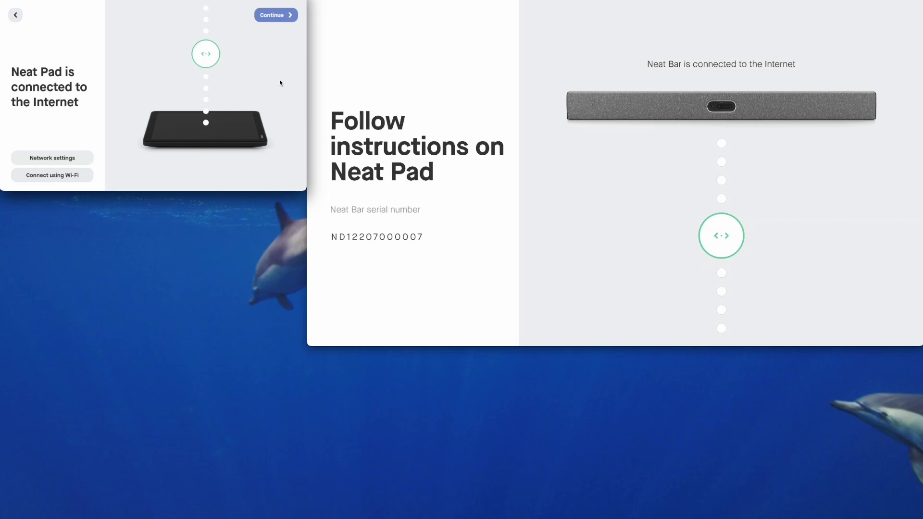
# Pass the internet check, set the time zone to Sydney, and accept 12:55 PM AEDT.
pyautogui.click(280, 17)
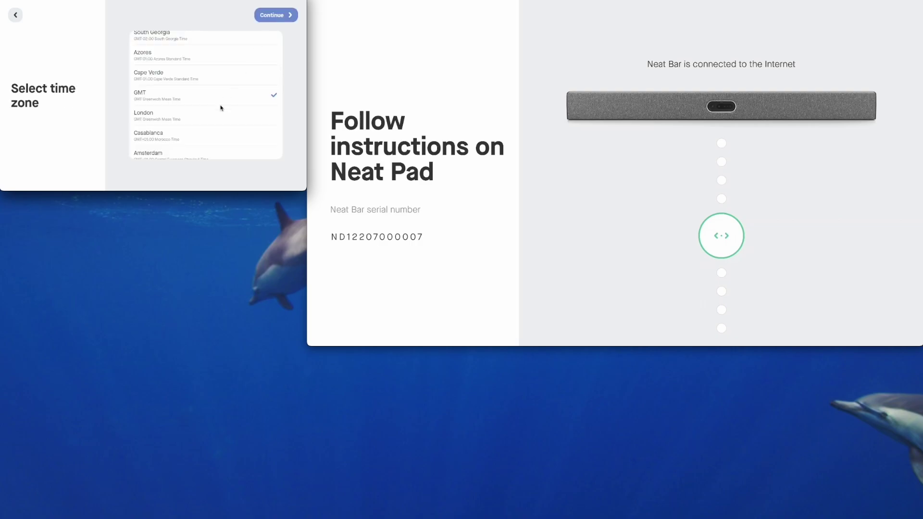
pyautogui.scroll(-10, 220, 109)
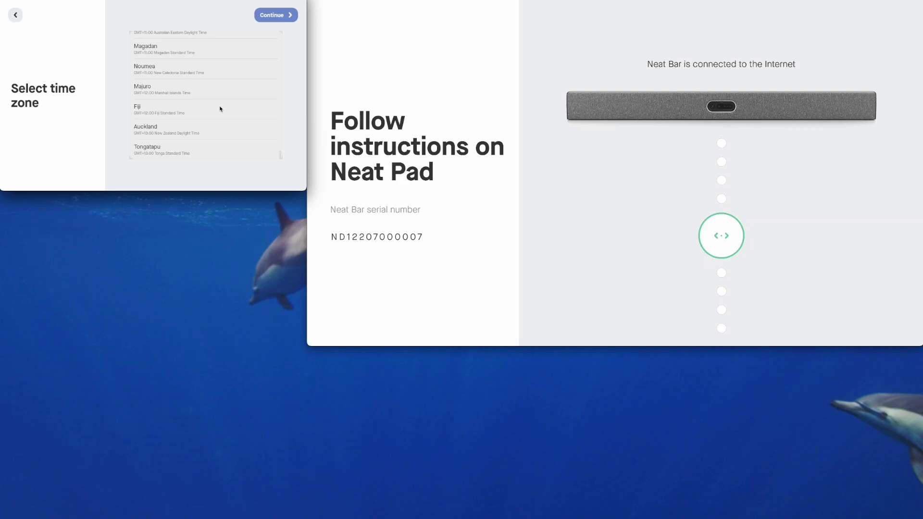
pyautogui.scroll(3, 220, 108)
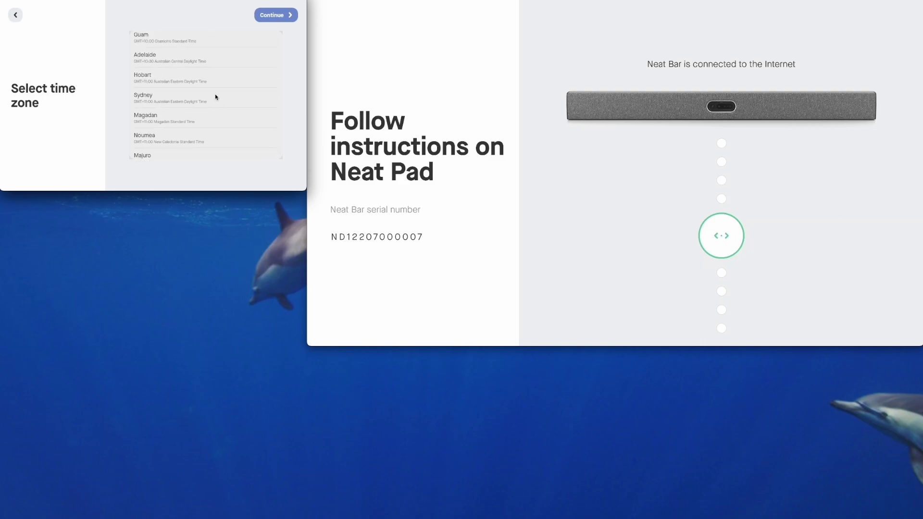
pyautogui.click(279, 15)
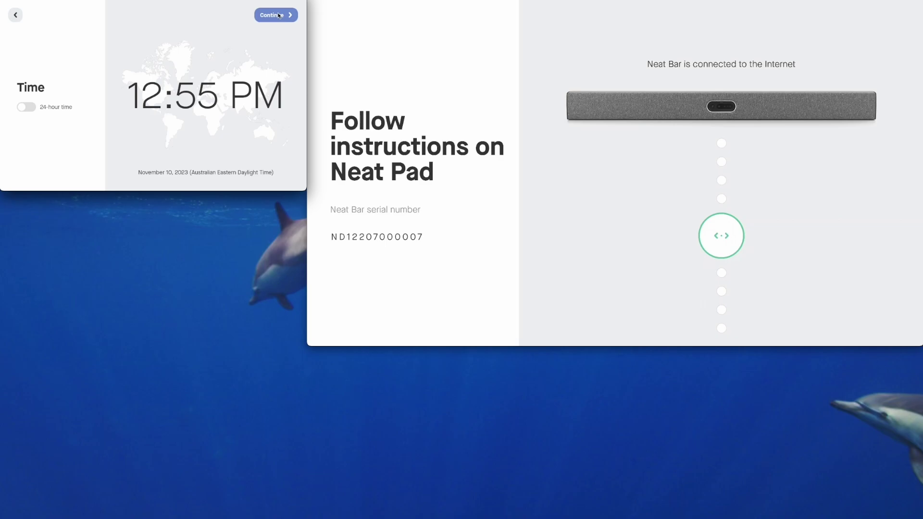
pyautogui.click(279, 16)
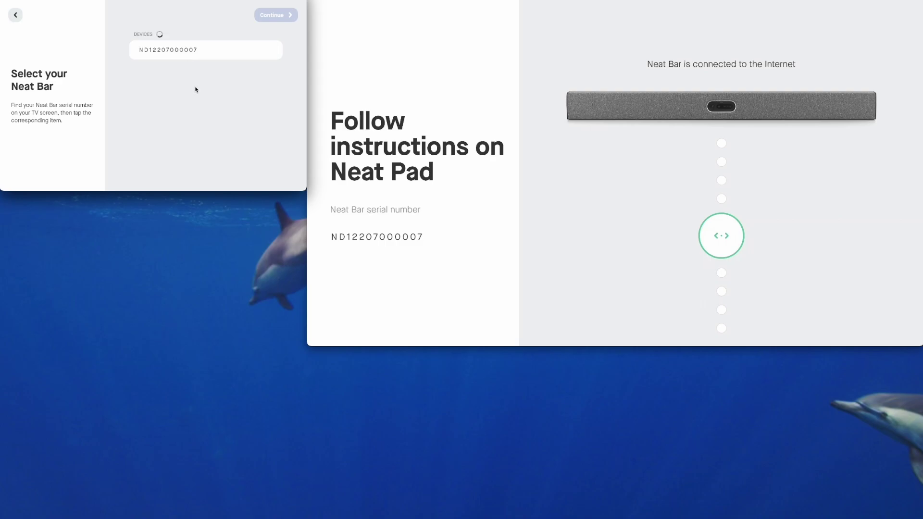
pyautogui.click(192, 50)
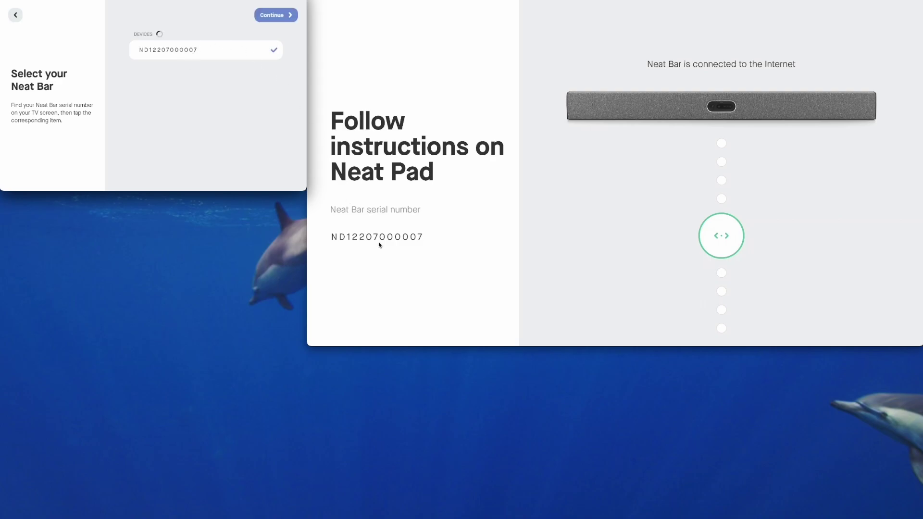
pyautogui.click(277, 16)
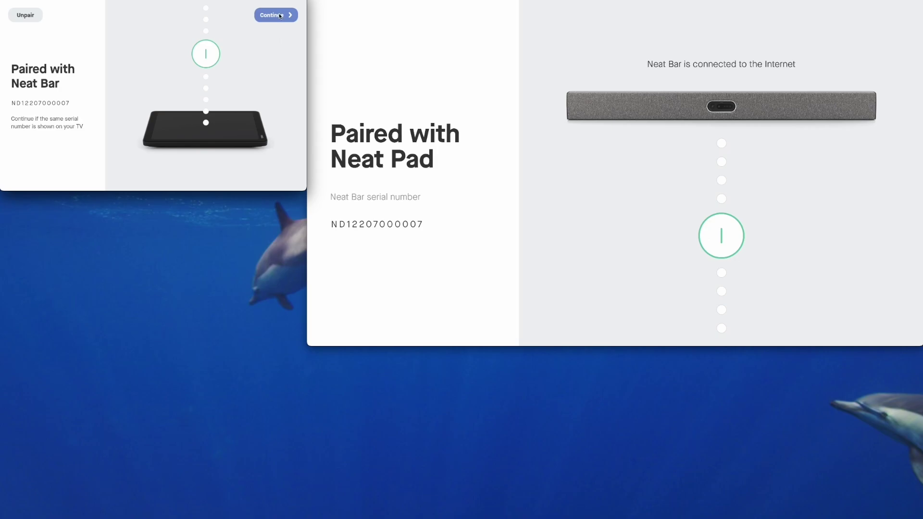
pyautogui.click(280, 15)
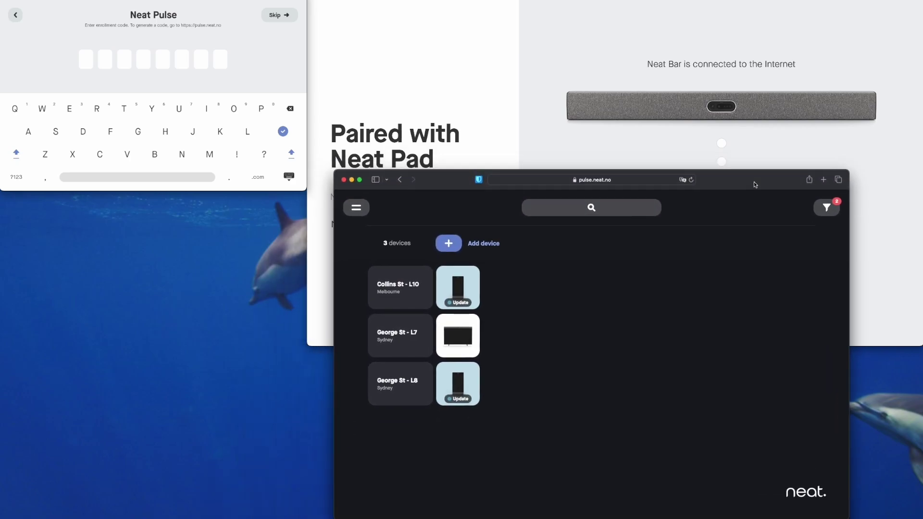
# Create a new Neat Pulse room entry named 'Neat Bar Pro Demo'.
pyautogui.click(483, 245)
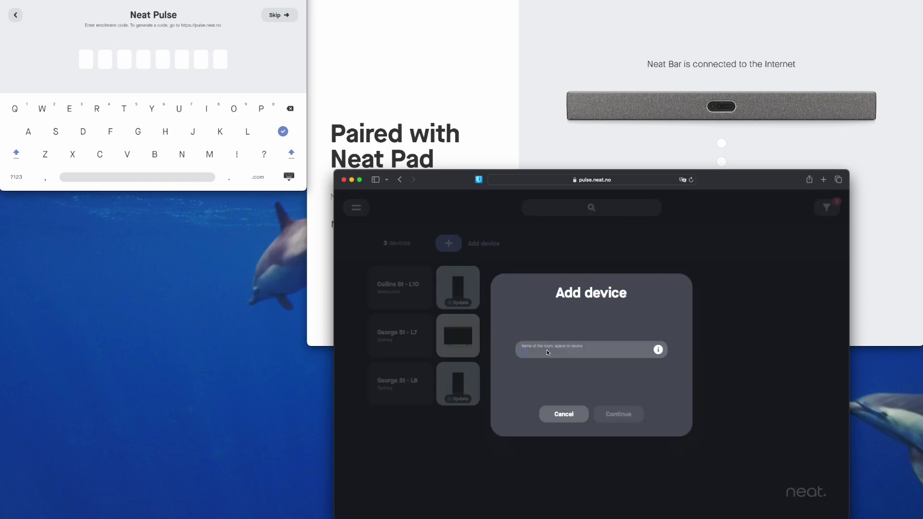
pyautogui.write('Neat Bar')
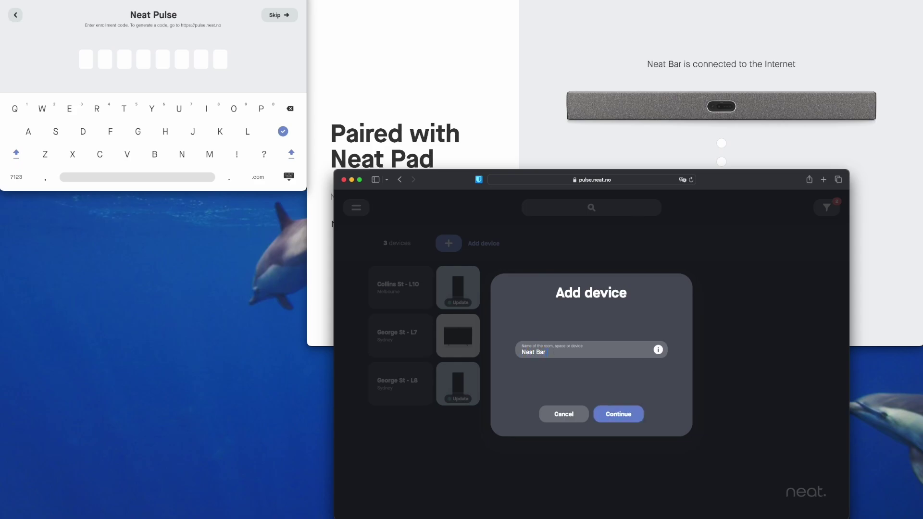
pyautogui.write(' Pro Demo')
pyautogui.click(615, 415)
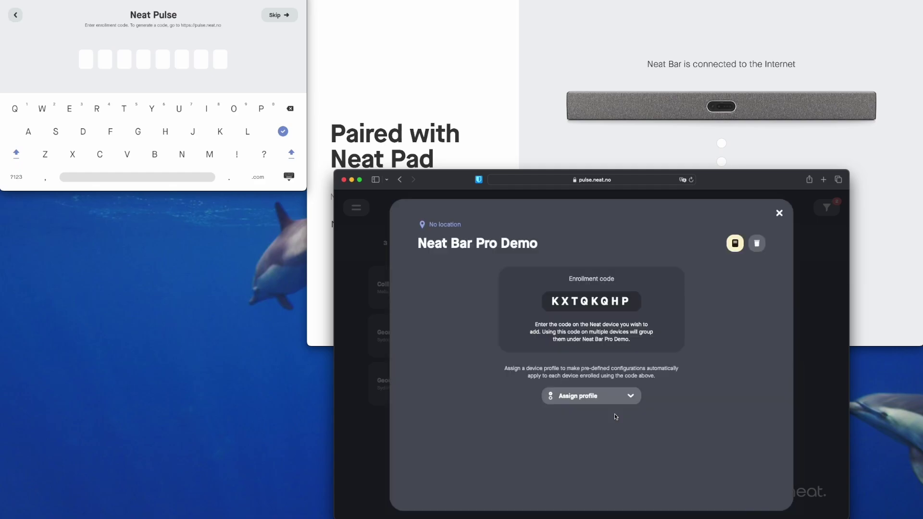
# Assign the room the Neat Prod Profile - AU device profile and the Sydney location.
pyautogui.click(592, 397)
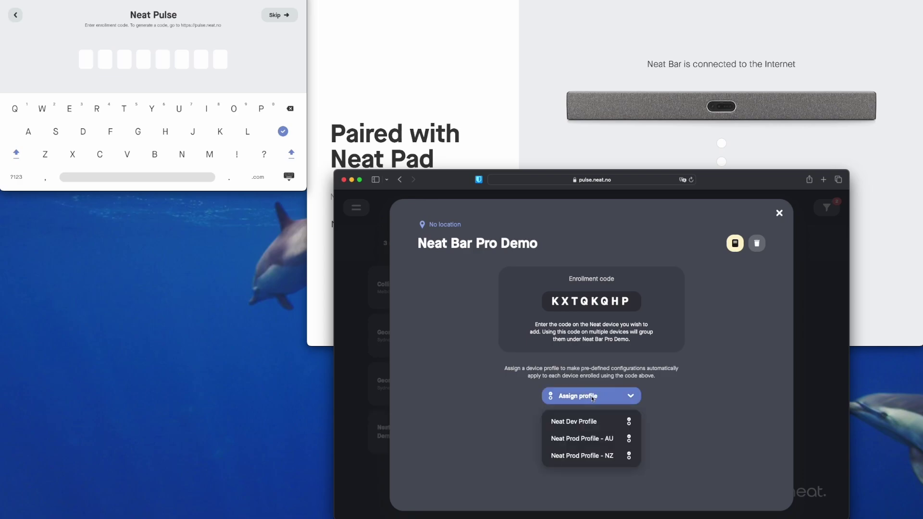
pyautogui.click(595, 441)
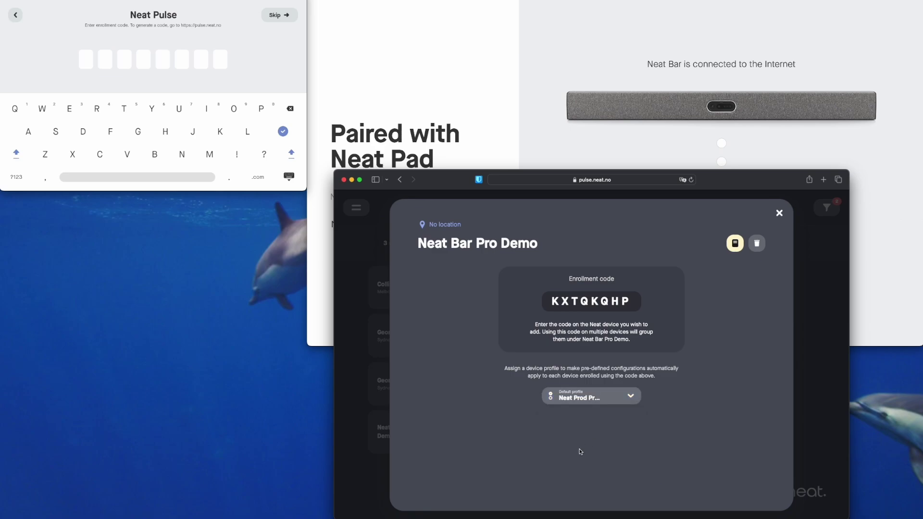
pyautogui.click(454, 230)
pyautogui.click(450, 282)
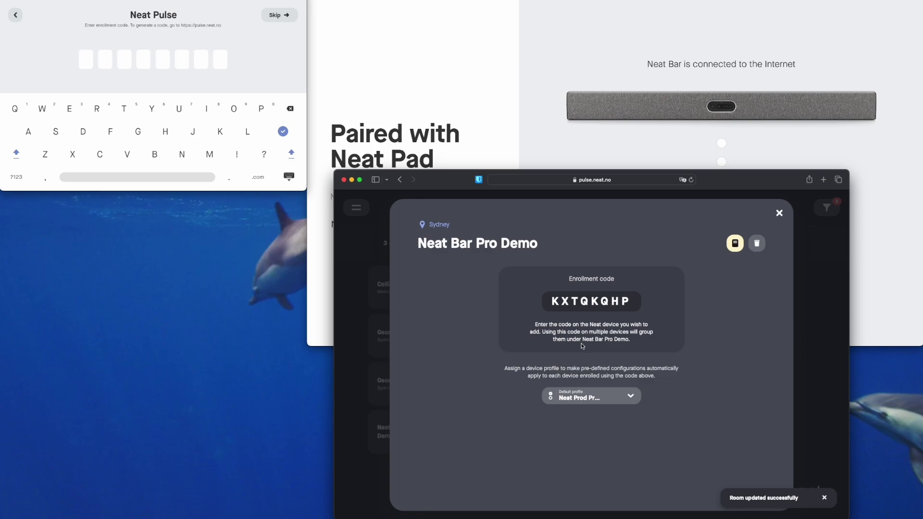
# Enter the room's seven-character enrollment code on the Pad, then close the Pulse code panel.
pyautogui.click(82, 60)
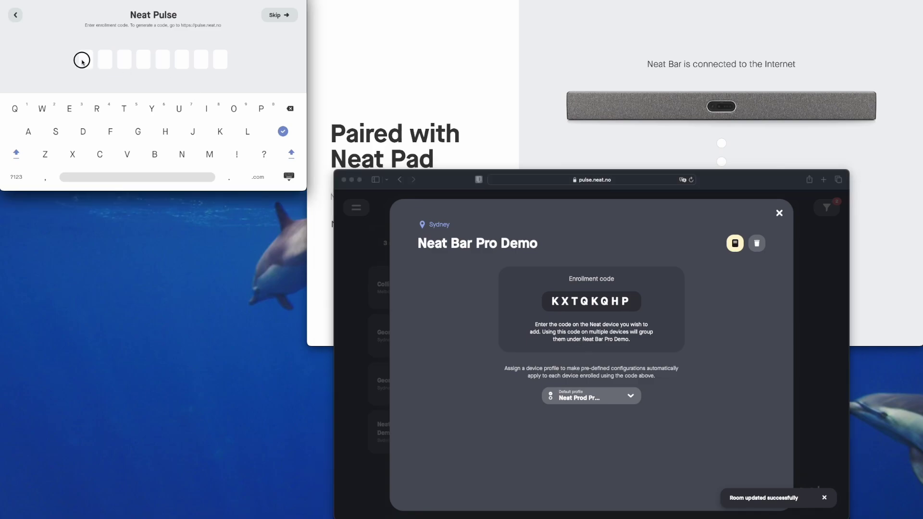
pyautogui.click(219, 132)
pyautogui.click(72, 154)
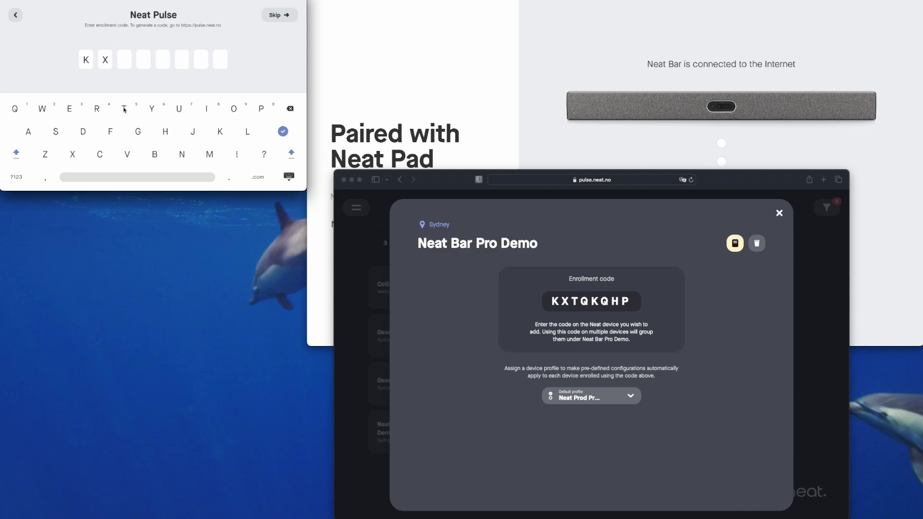
pyautogui.click(124, 109)
pyautogui.click(15, 109)
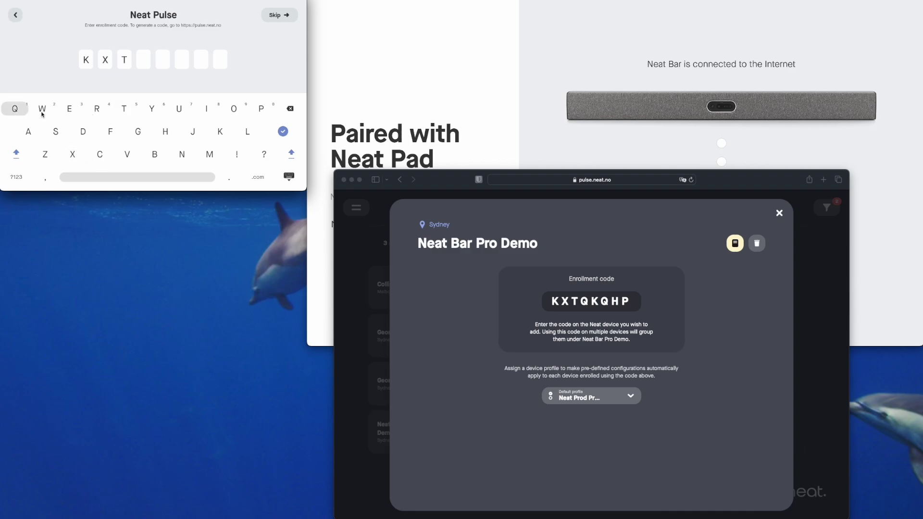
pyautogui.click(219, 132)
pyautogui.click(15, 109)
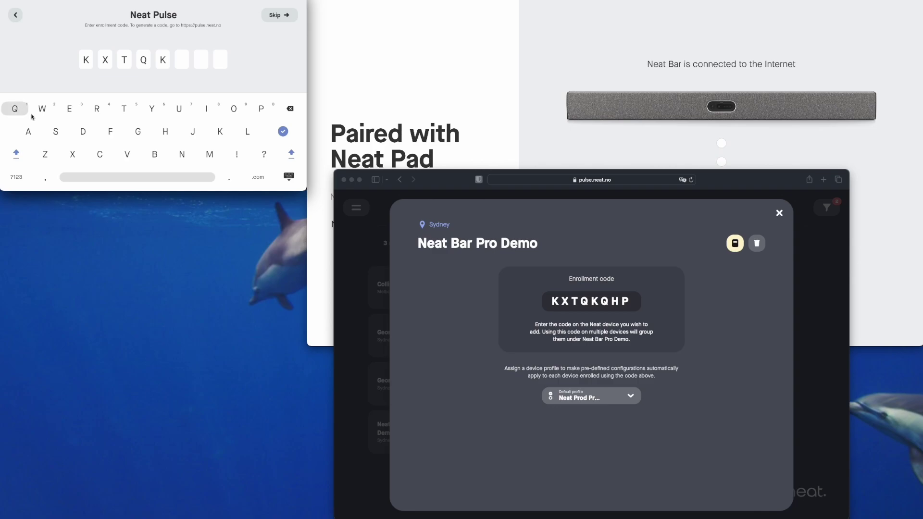
pyautogui.click(162, 131)
pyautogui.click(260, 109)
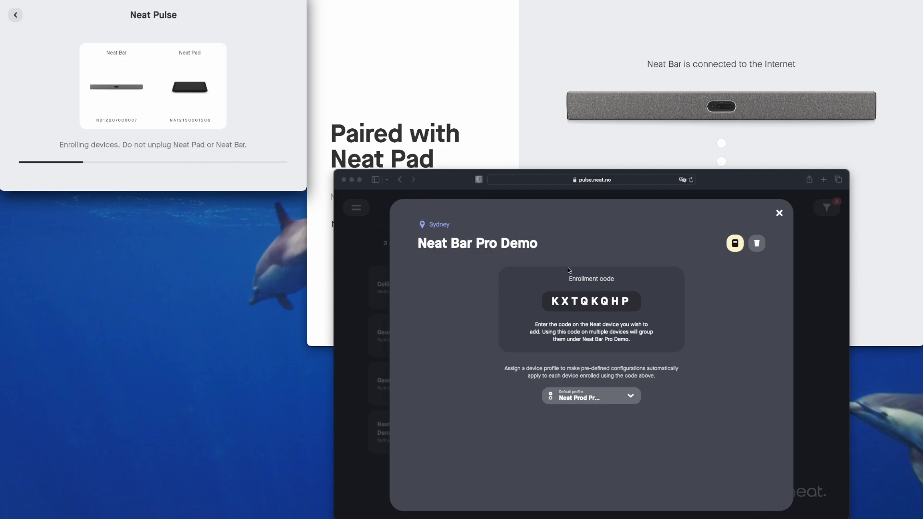
pyautogui.click(780, 212)
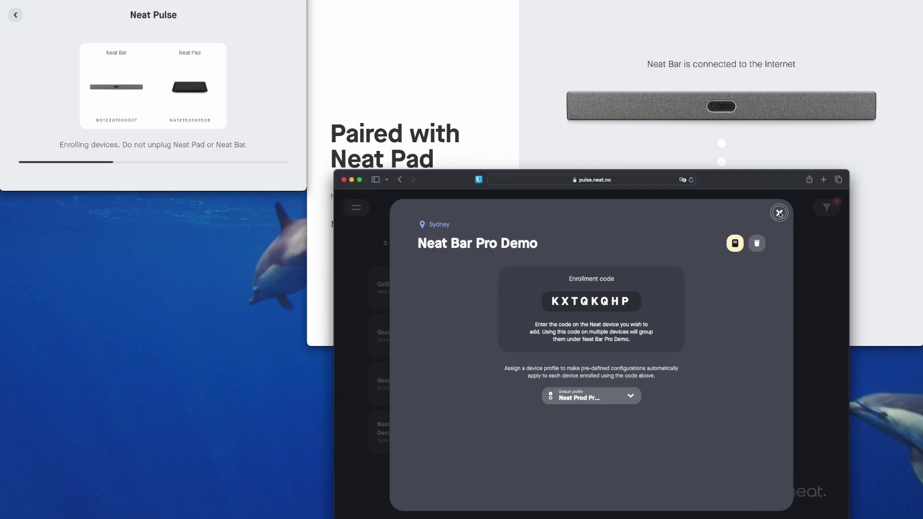
pyautogui.click(779, 213)
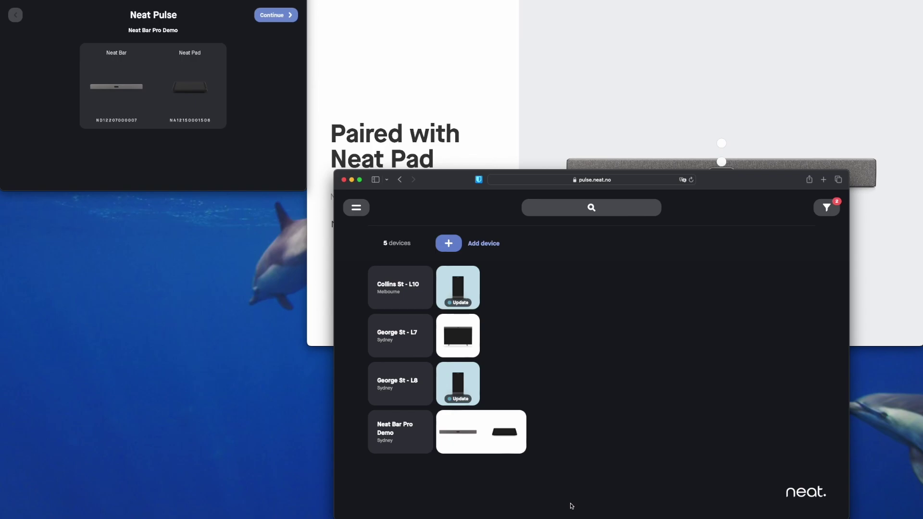
# Confirm the Neat Bar Pro Demo tile lists the Neat Bar and Neat Pad, then dismiss the browser.
pyautogui.moveTo(485, 441)
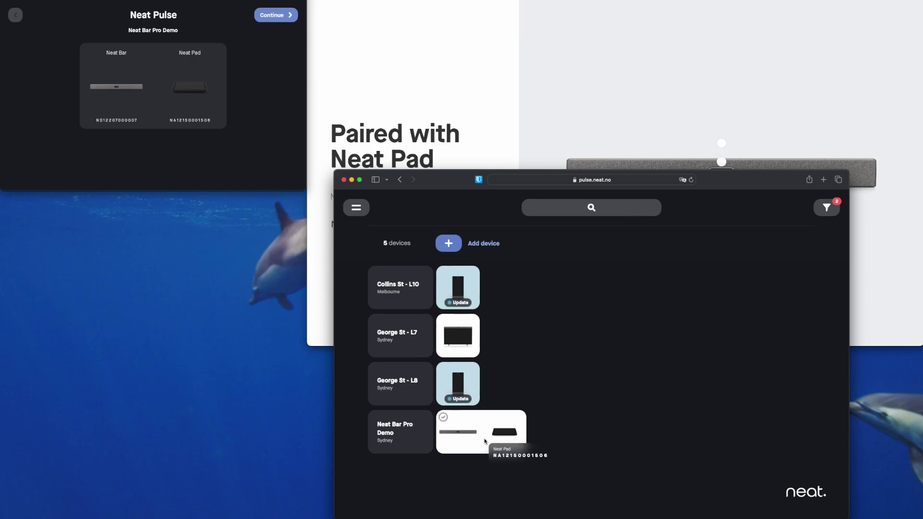
pyautogui.click(762, 180)
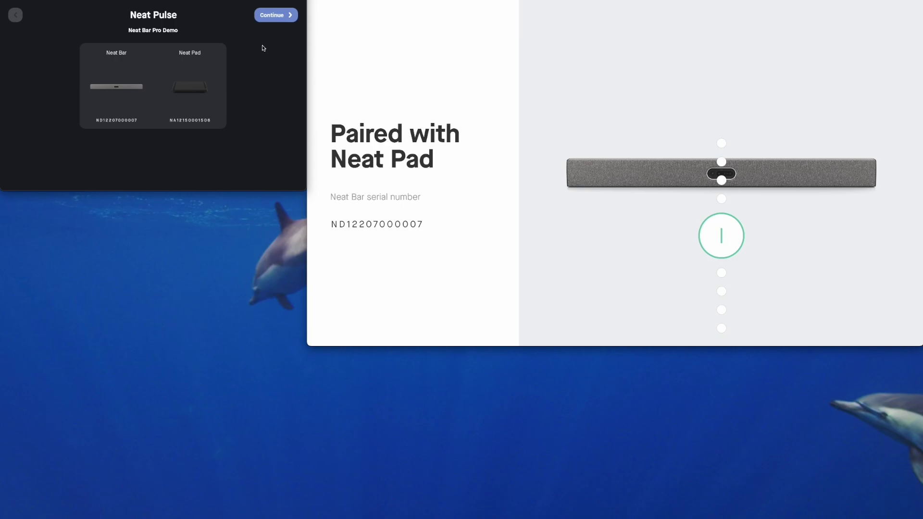
# Keep analytics sharing on, pick Zoom as the meeting platform, and install Zoom Rooms.
pyautogui.click(271, 16)
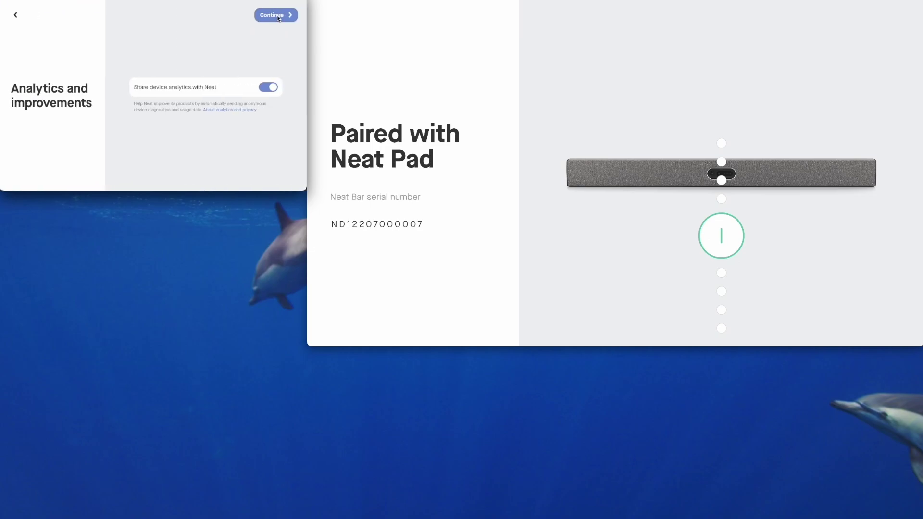
pyautogui.click(278, 18)
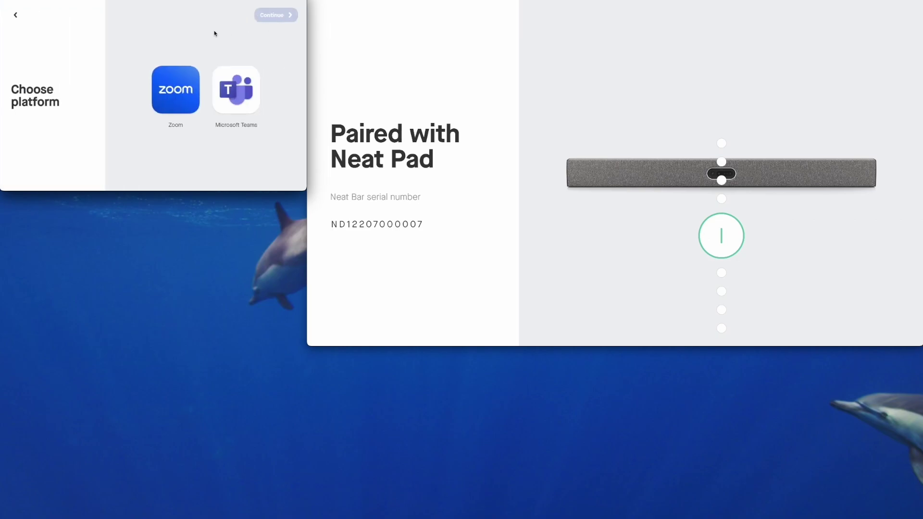
pyautogui.click(174, 92)
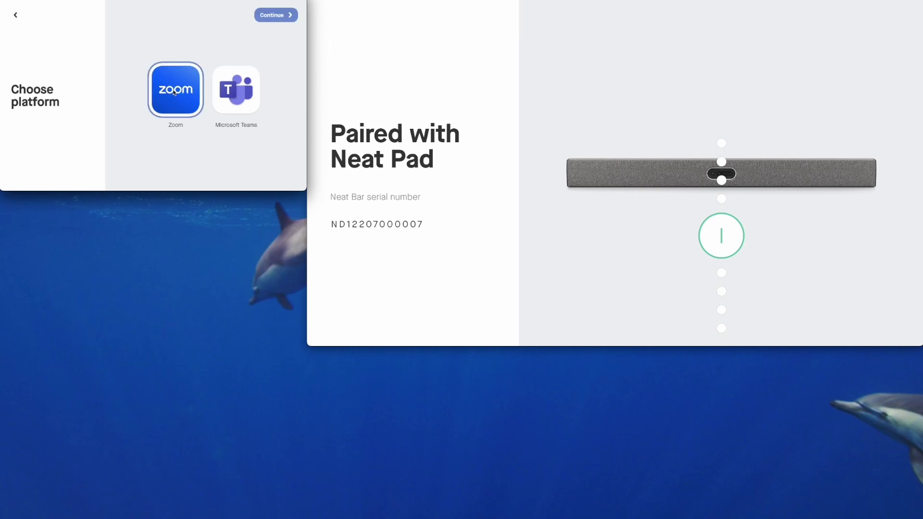
pyautogui.click(278, 16)
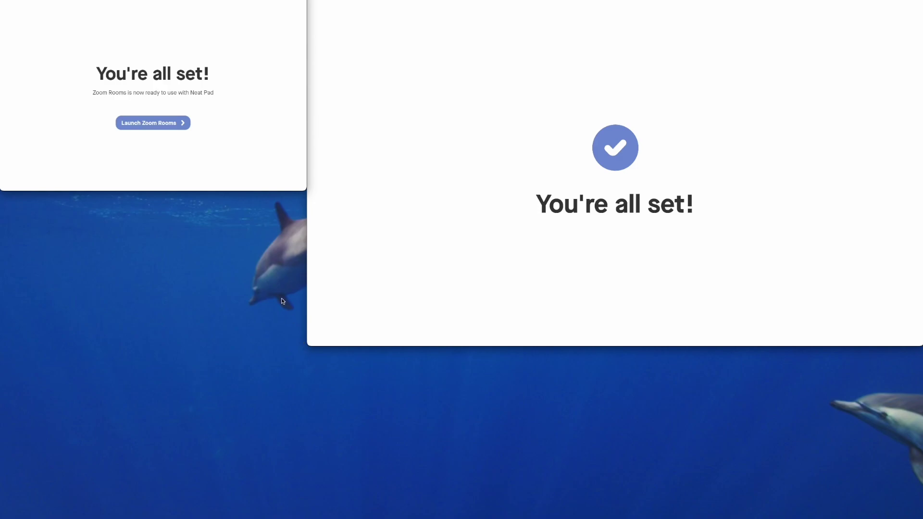
# Launch Zoom Rooms on the devices and begin signing the room in to Zoom.
pyautogui.click(147, 123)
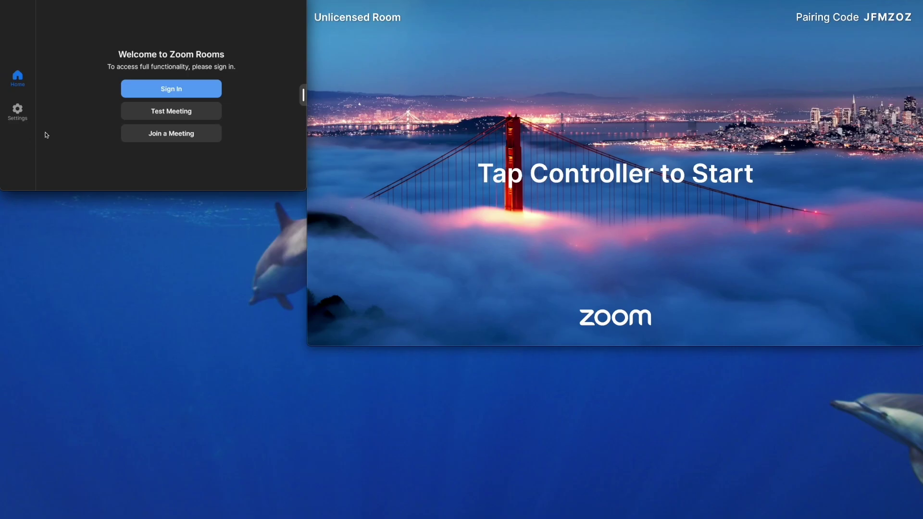
pyautogui.click(138, 90)
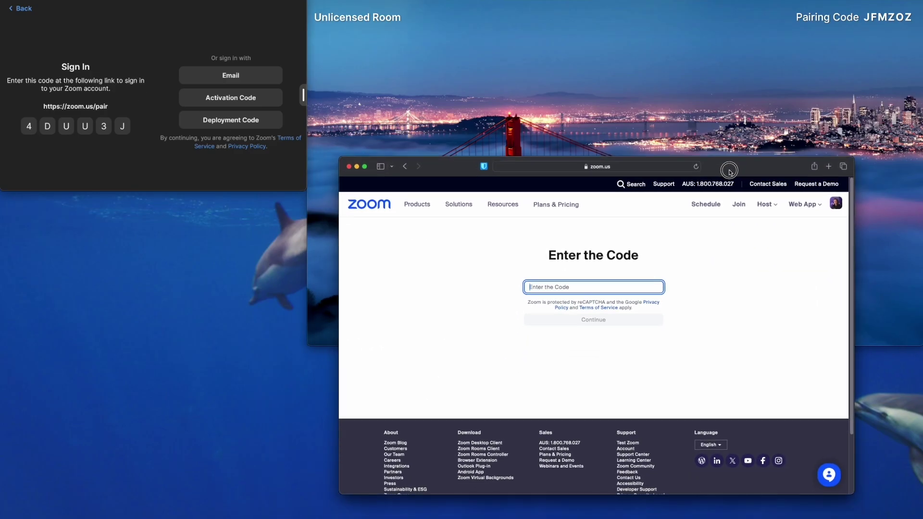
# On the zoom.us/pair page, enter the Pad's displayed room sign-in code and submit it.
pyautogui.click(643, 167)
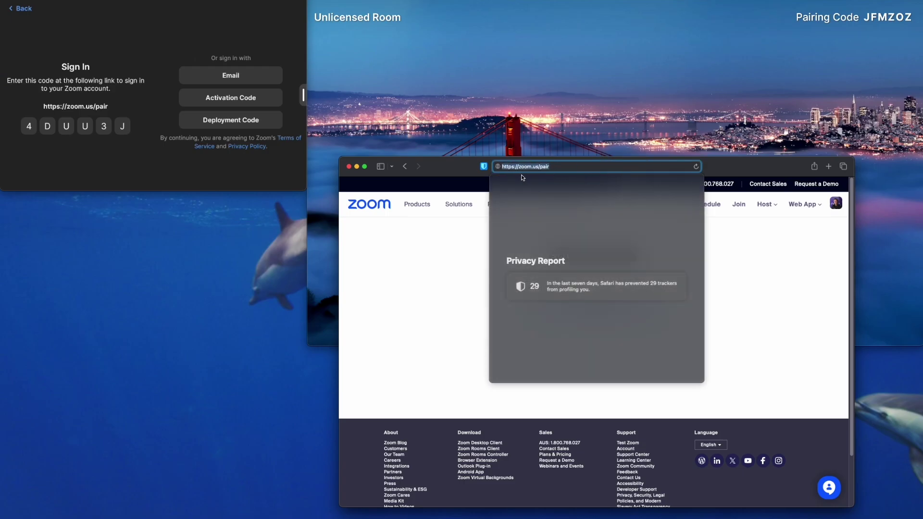
pyautogui.click(757, 258)
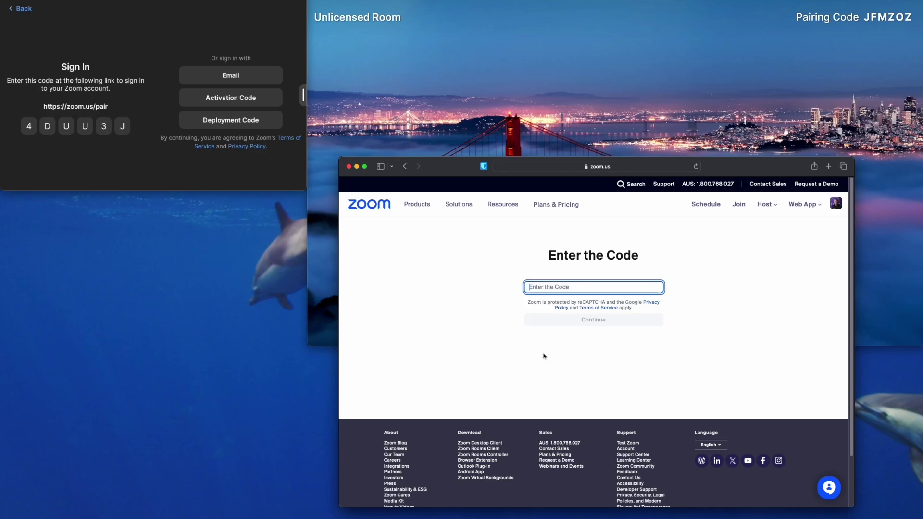
pyautogui.write('4')
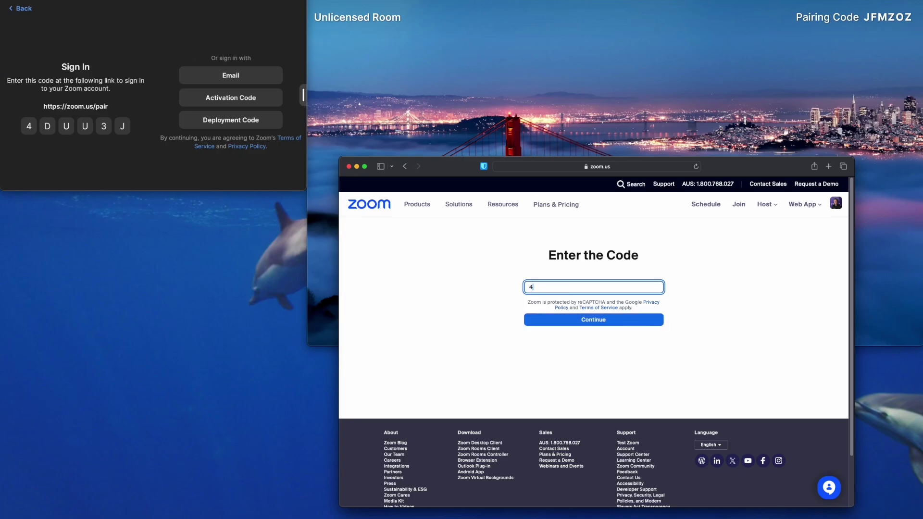
pyautogui.write('DUU3J')
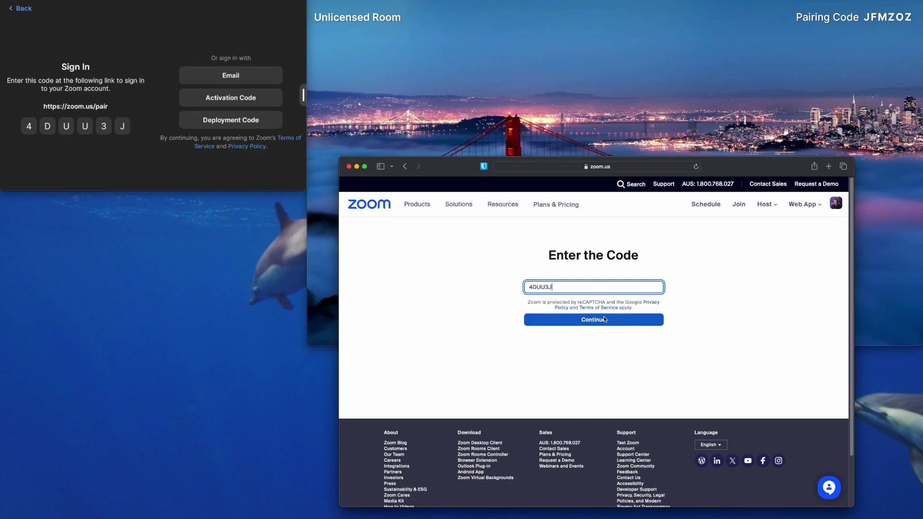
pyautogui.click(604, 320)
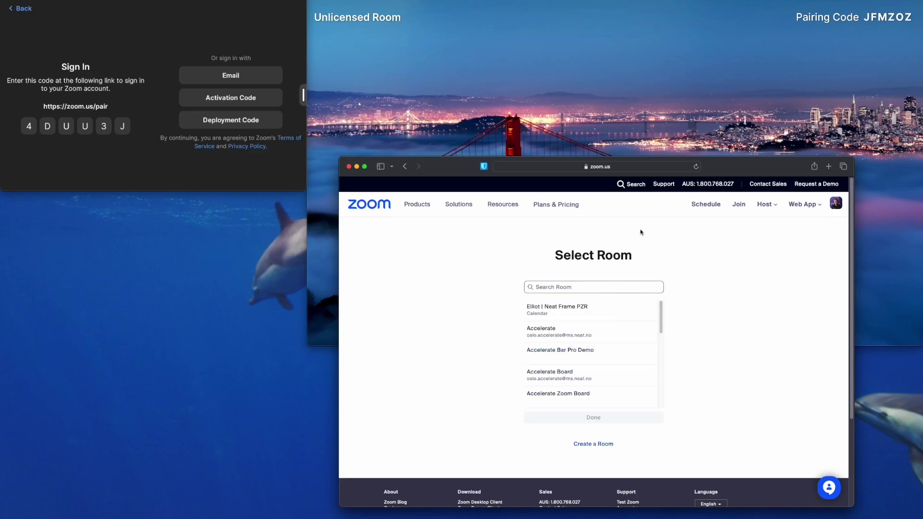
# Search the rooms for 'auckl', sign the device in as Auckland Room, and confirm on the Pad.
pyautogui.click(605, 288)
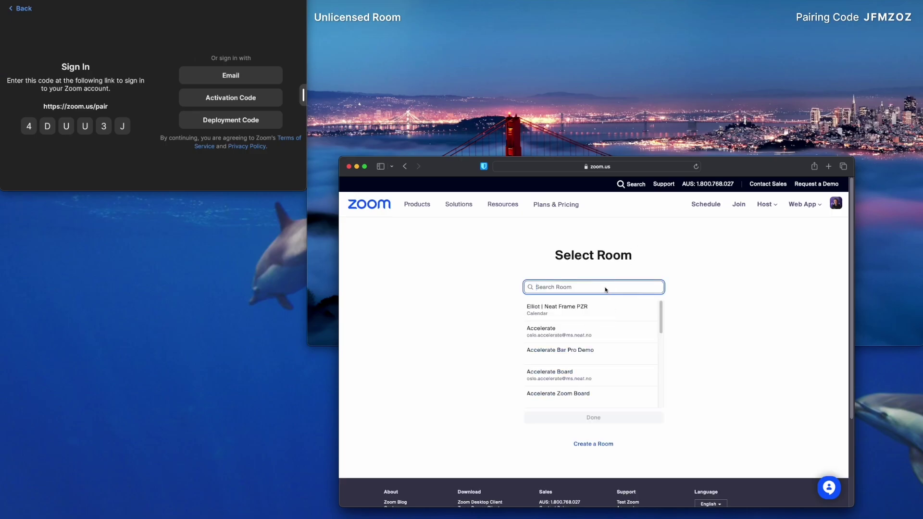
pyautogui.write('auckl')
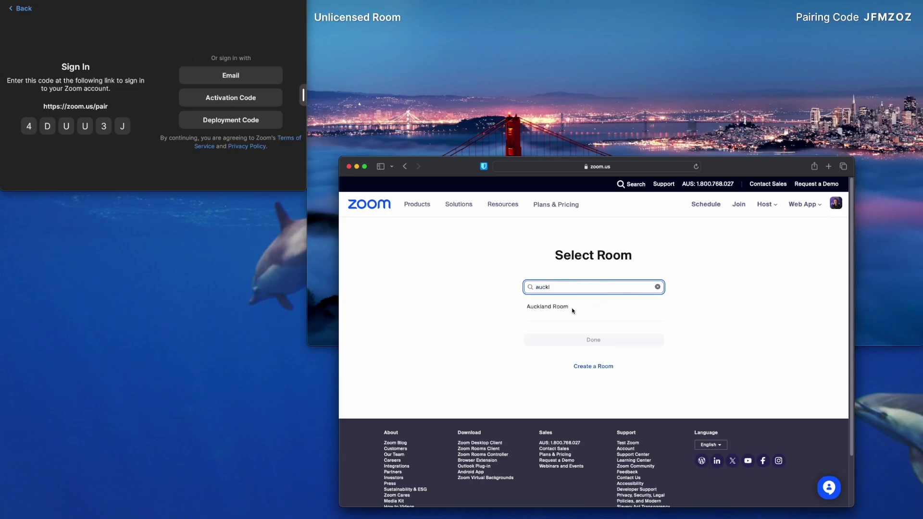
pyautogui.click(565, 309)
pyautogui.click(576, 340)
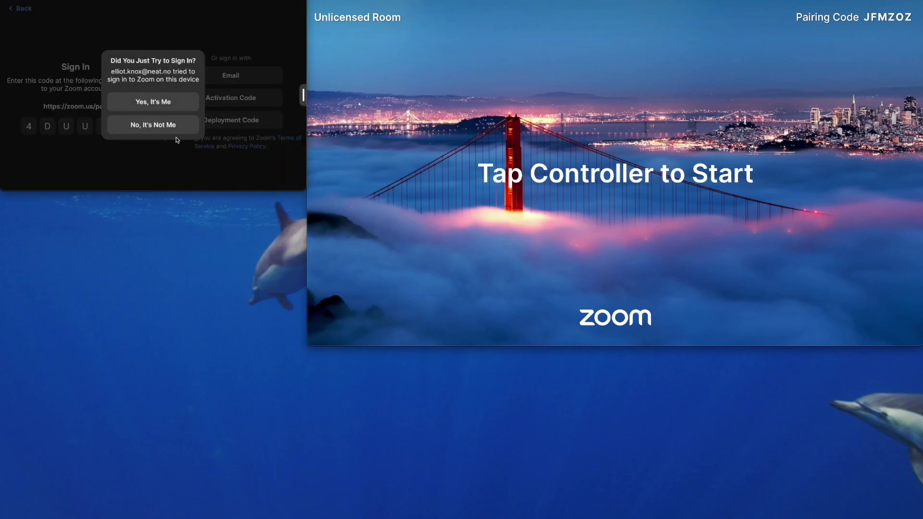
pyautogui.click(169, 104)
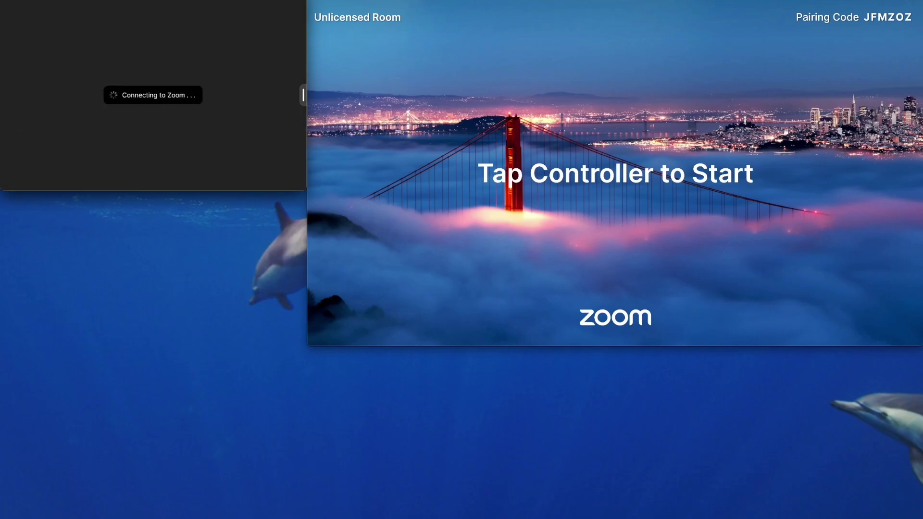